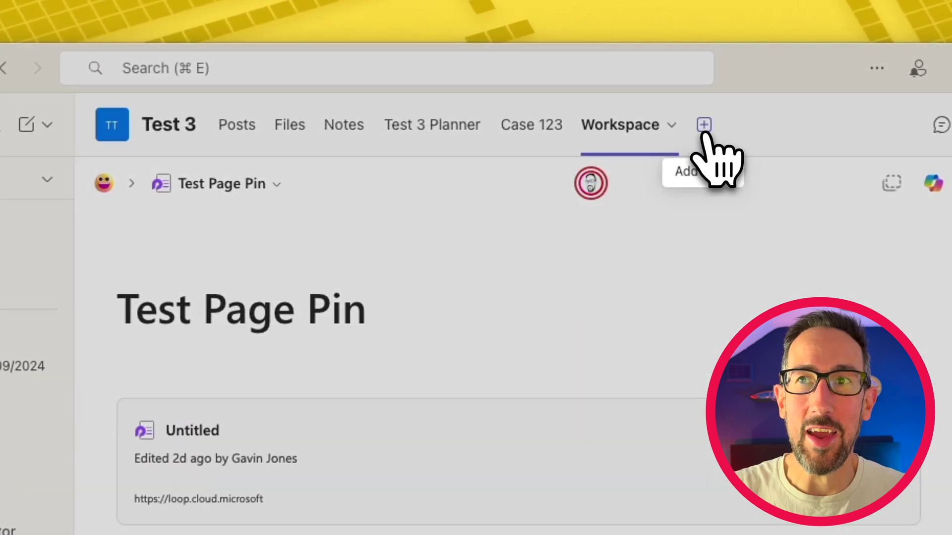
Add a Loop tab saving the Test 3 workspace to the channel as Workspace (1)
{"action": "left_click", "coordinate": [705, 130]}
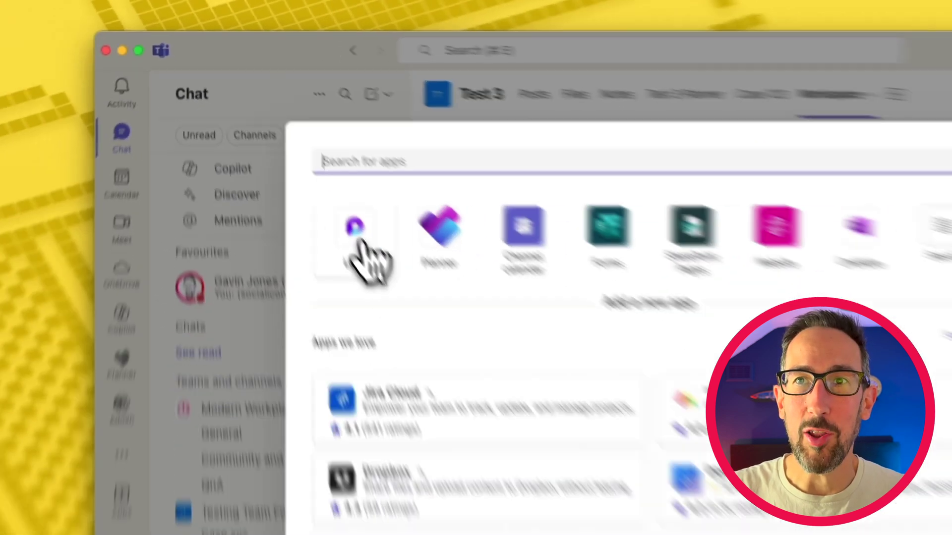
{"action": "left_click", "coordinate": [355, 230]}
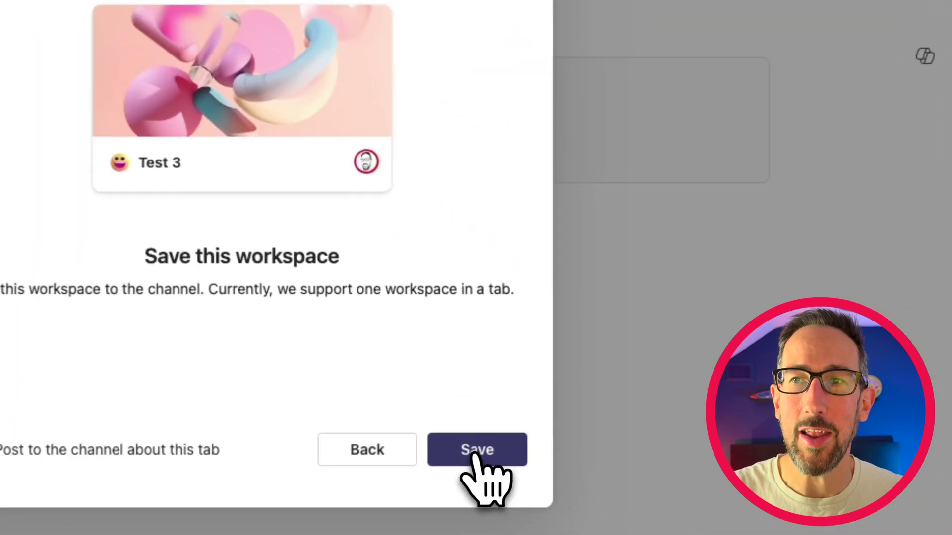
{"action": "left_click", "coordinate": [474, 455]}
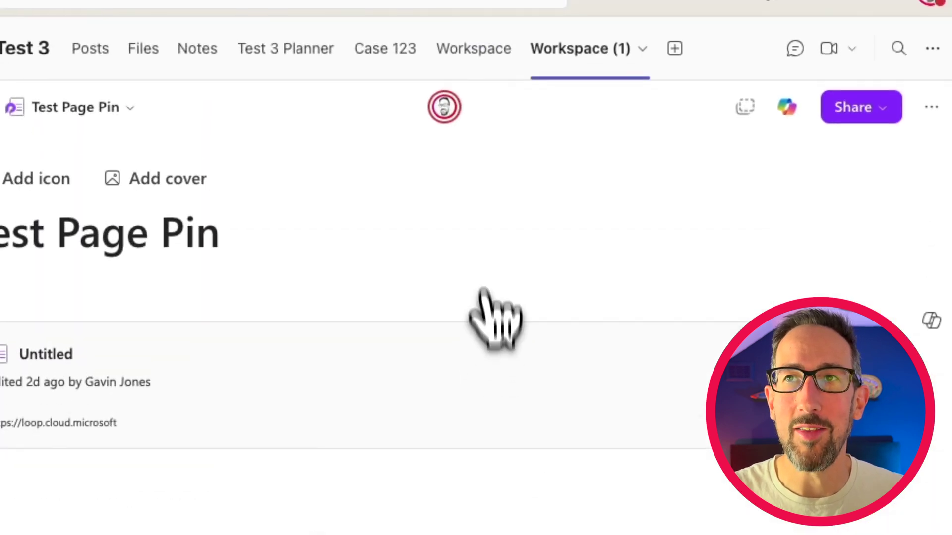
Open the Loop Integration in Teams Channels page from the workspace's page hierarchy
{"action": "left_click", "coordinate": [714, 145]}
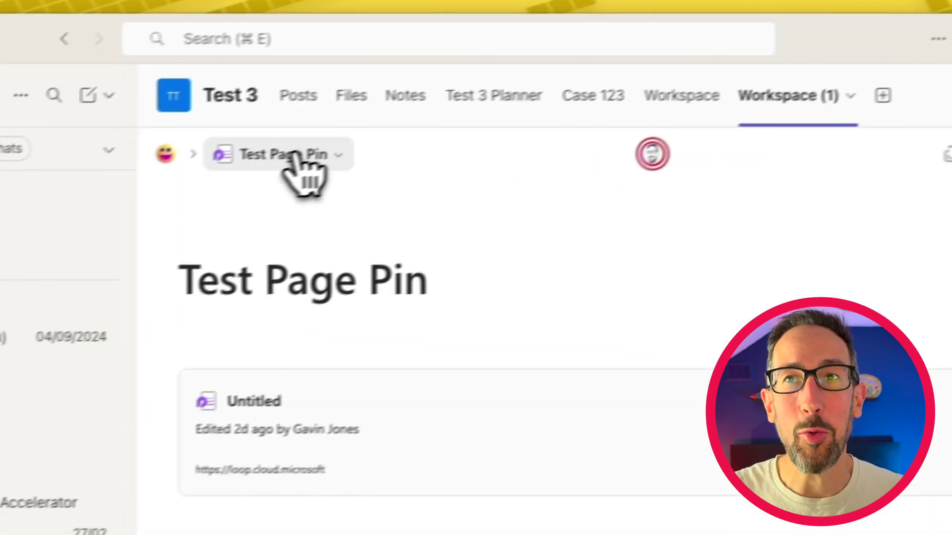
{"action": "left_click", "coordinate": [179, 183]}
{"action": "left_click", "coordinate": [272, 391]}
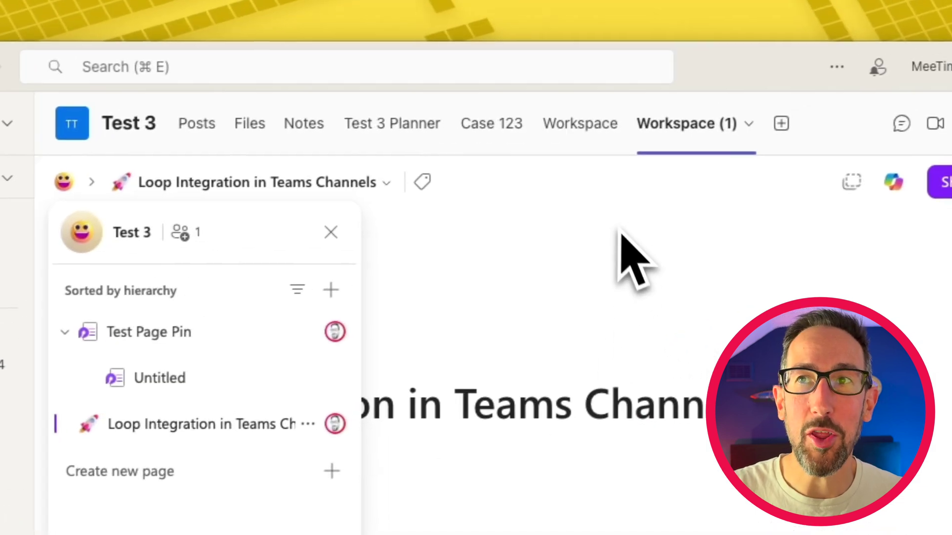
{"action": "left_click", "coordinate": [749, 198]}
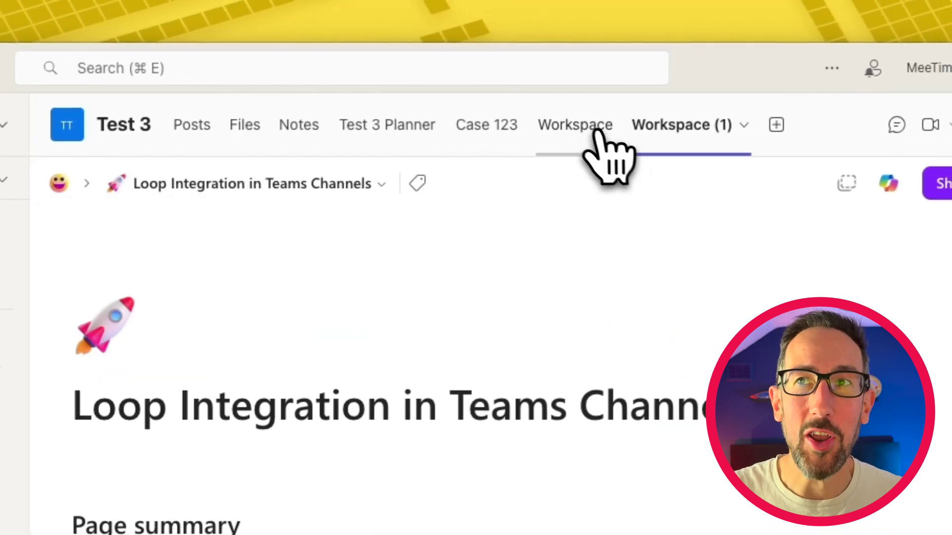
Switch between the original Workspace tab and Workspace (1) to compare their pages
{"action": "left_click", "coordinate": [577, 128]}
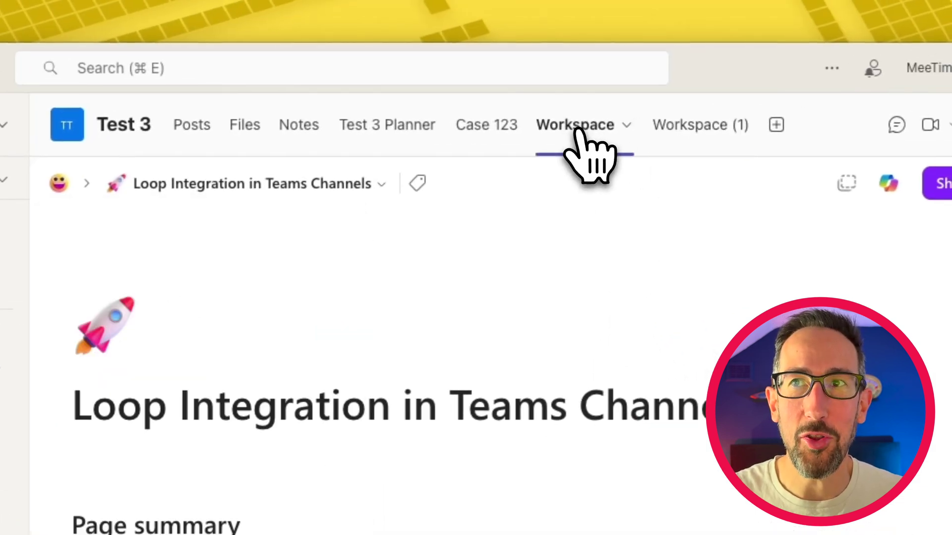
{"action": "left_click", "coordinate": [703, 130]}
{"action": "left_click", "coordinate": [598, 130]}
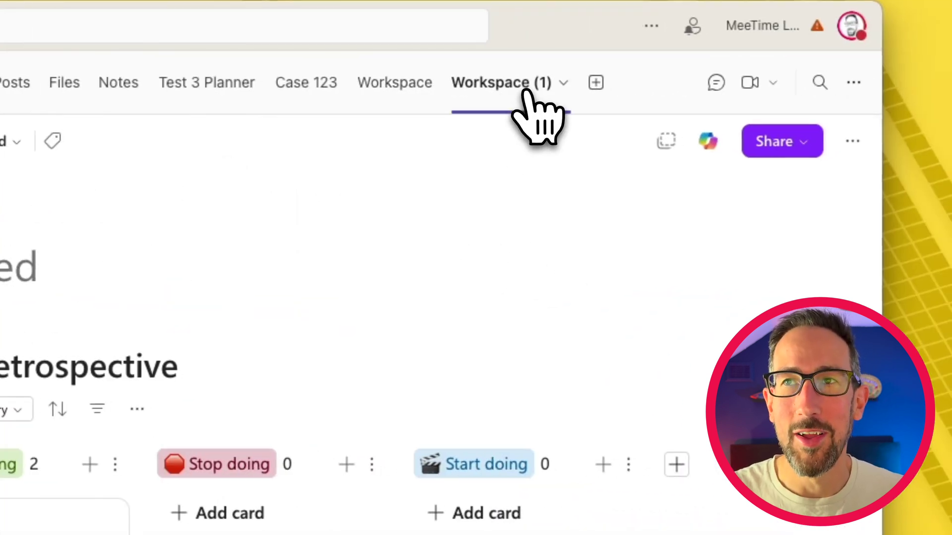
Remove the Workspace (1) tab from the Test 3 channel and confirm the removal
{"action": "left_click", "coordinate": [565, 85]}
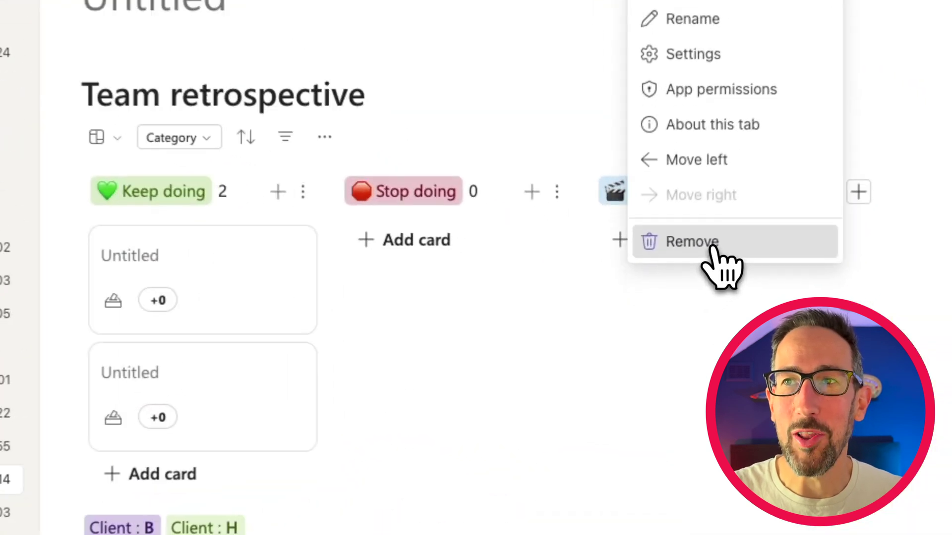
{"action": "left_click", "coordinate": [662, 279]}
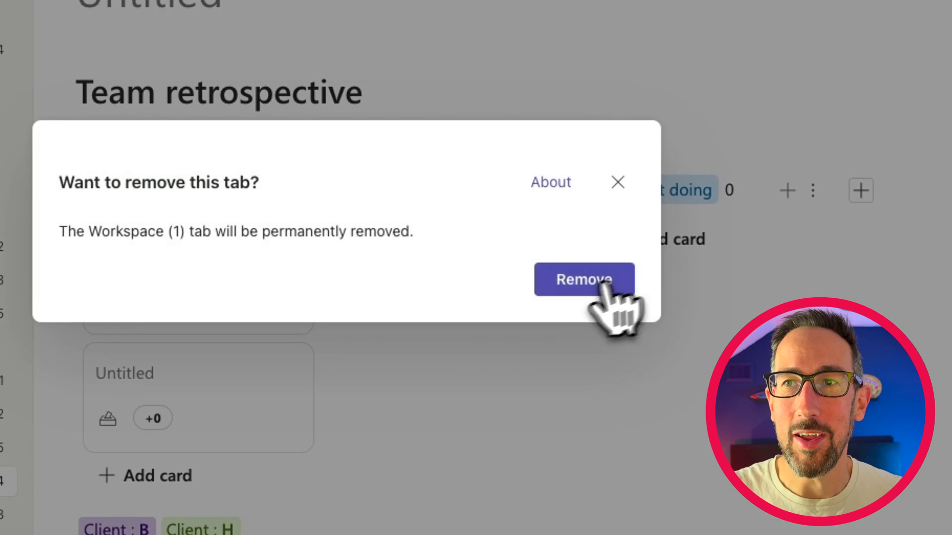
{"action": "left_click", "coordinate": [580, 290]}
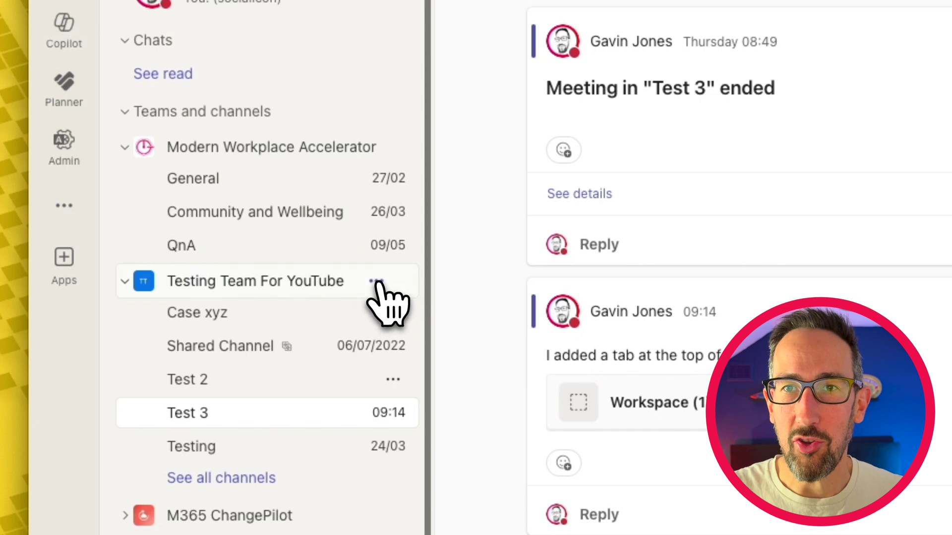
Start adding a channel to Testing Team For YouTube, naming it Test 4
{"action": "left_click", "coordinate": [377, 281]}
{"action": "left_click", "coordinate": [411, 403]}
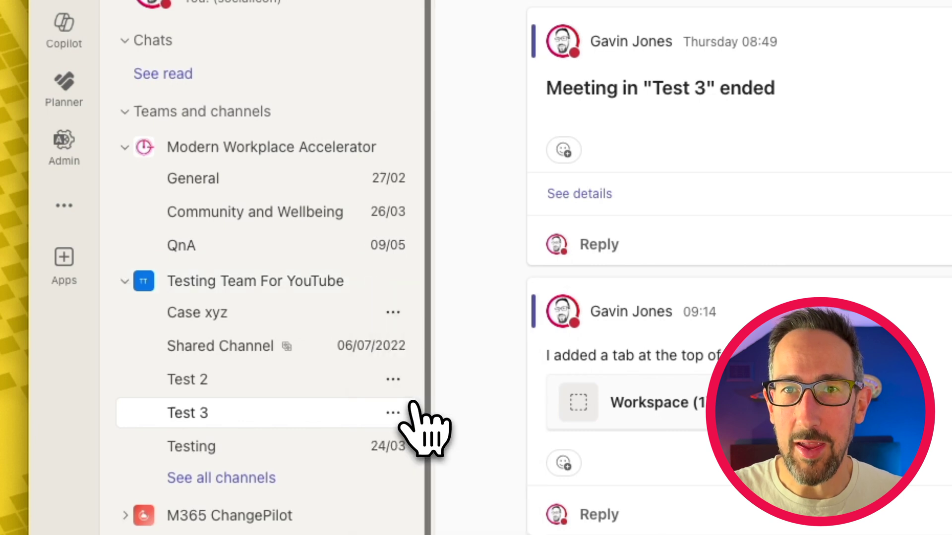
{"action": "type", "text": "Tes"}
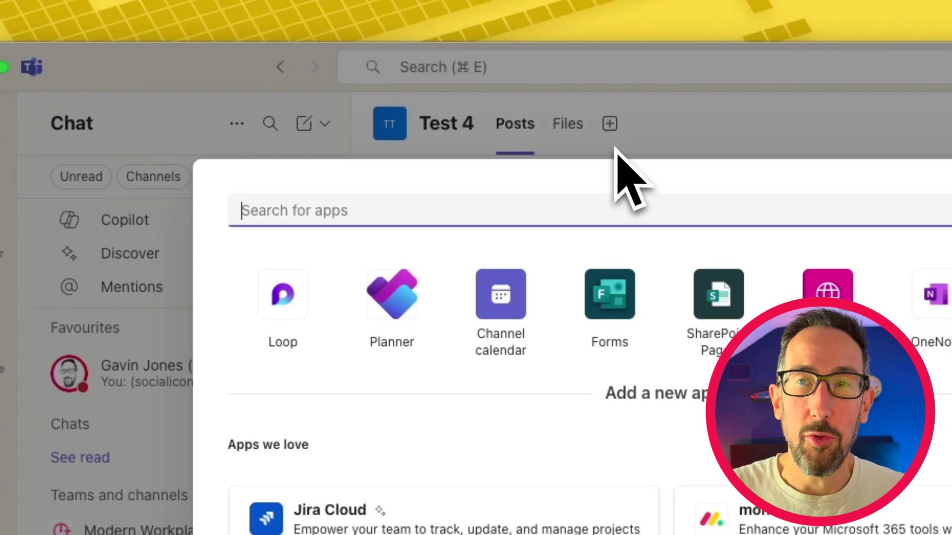
Pick Loop as the Test 4 channel's app and continue to its workspace setup form
{"action": "left_click", "coordinate": [298, 312]}
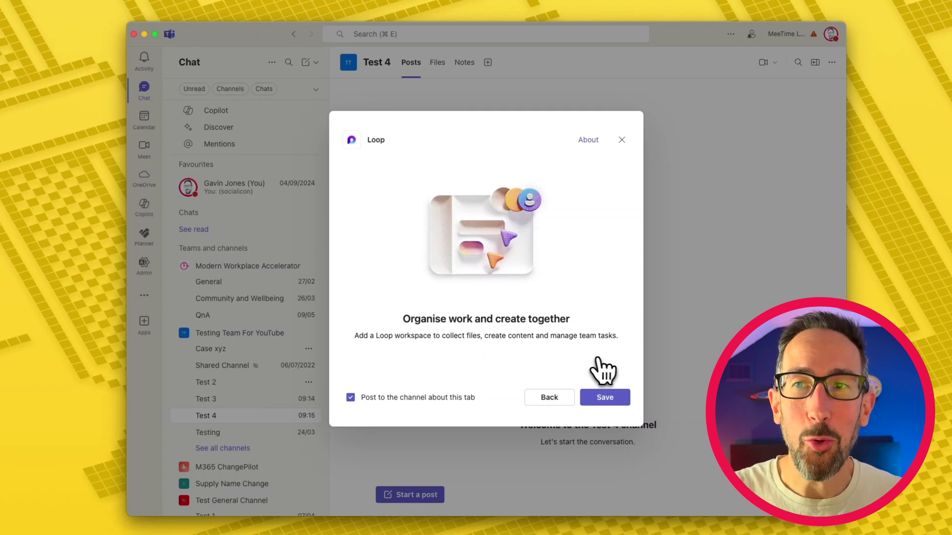
{"action": "left_click", "coordinate": [605, 402]}
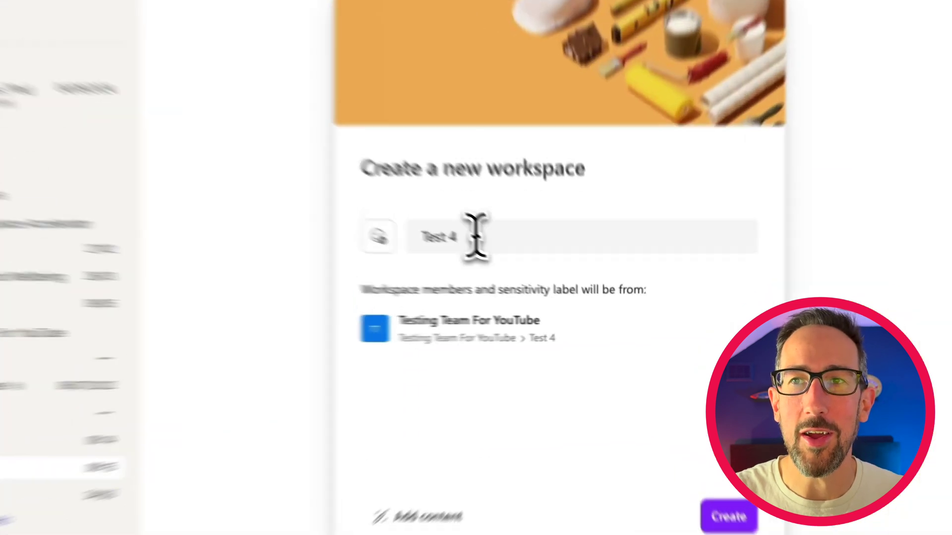
Create the Loop workspace, keeping the name Test 4
{"action": "triple_click", "coordinate": [536, 275]}
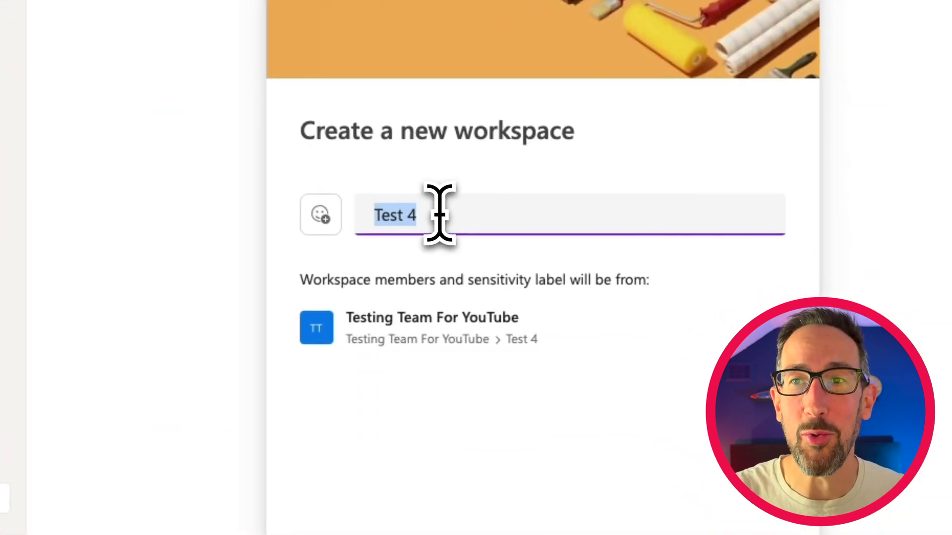
{"action": "left_click", "coordinate": [438, 215]}
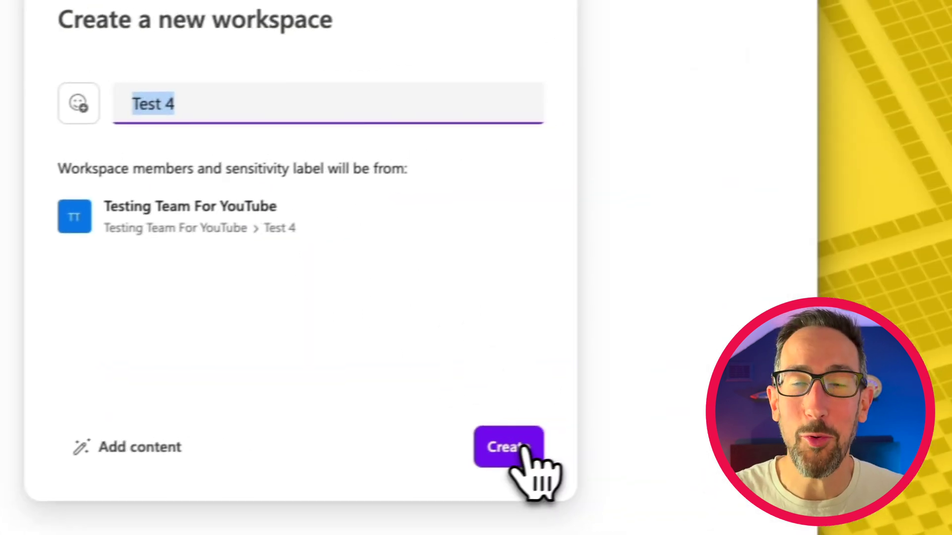
{"action": "left_click", "coordinate": [494, 449]}
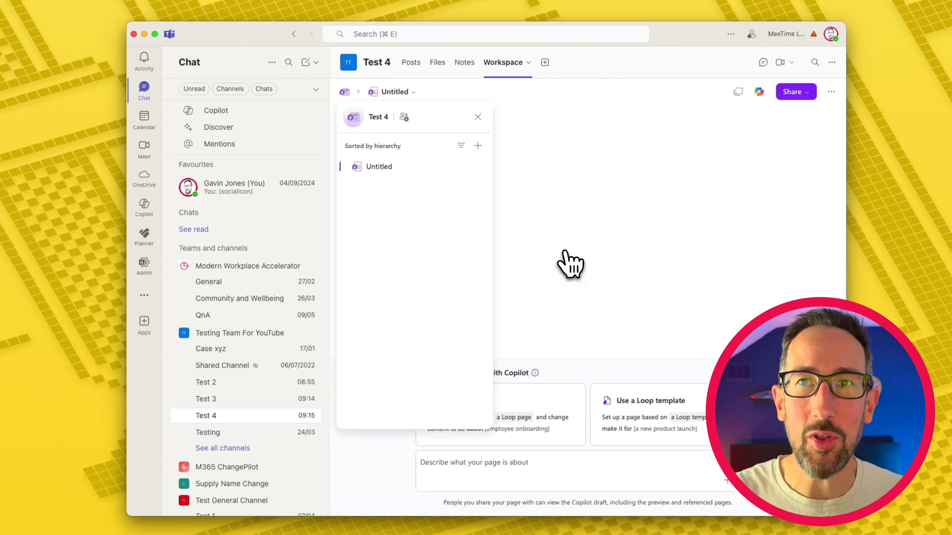
Close the page list on Test 4's Workspace tab
{"action": "left_click", "coordinate": [477, 116]}
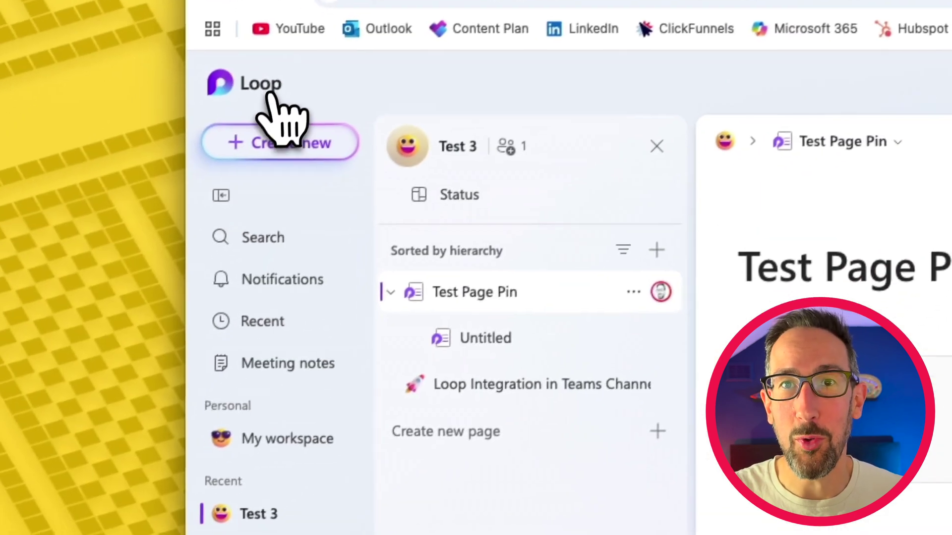
Go to the Loop home page and open the Test 4 workspace
{"action": "left_click", "coordinate": [270, 94]}
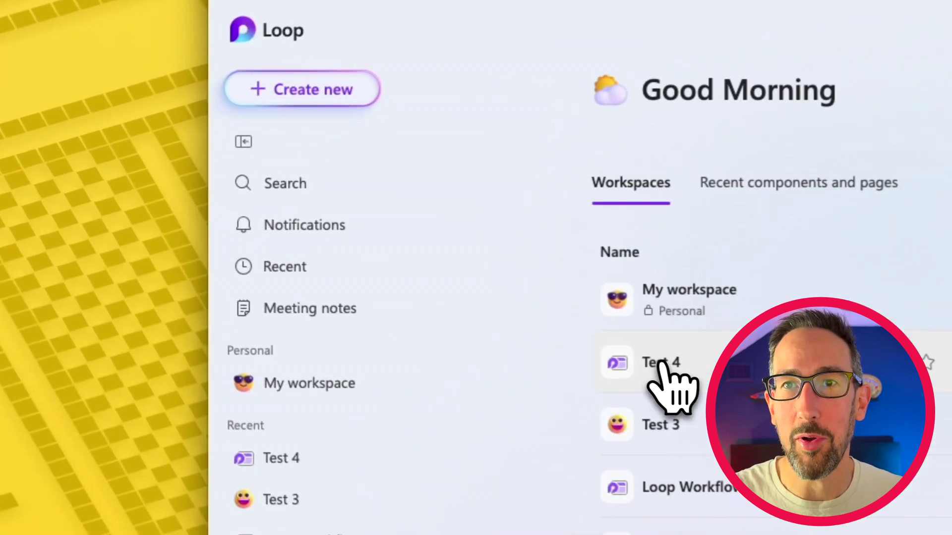
{"action": "left_click", "coordinate": [354, 268]}
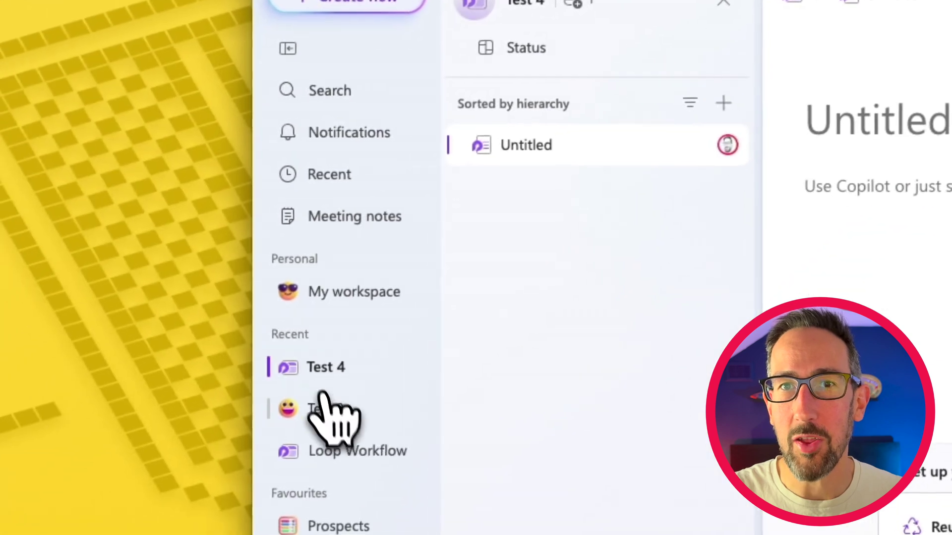
Open the Test 3 workspace and toggle Lock page on, then off, so the page stays editable
{"action": "left_click", "coordinate": [185, 534]}
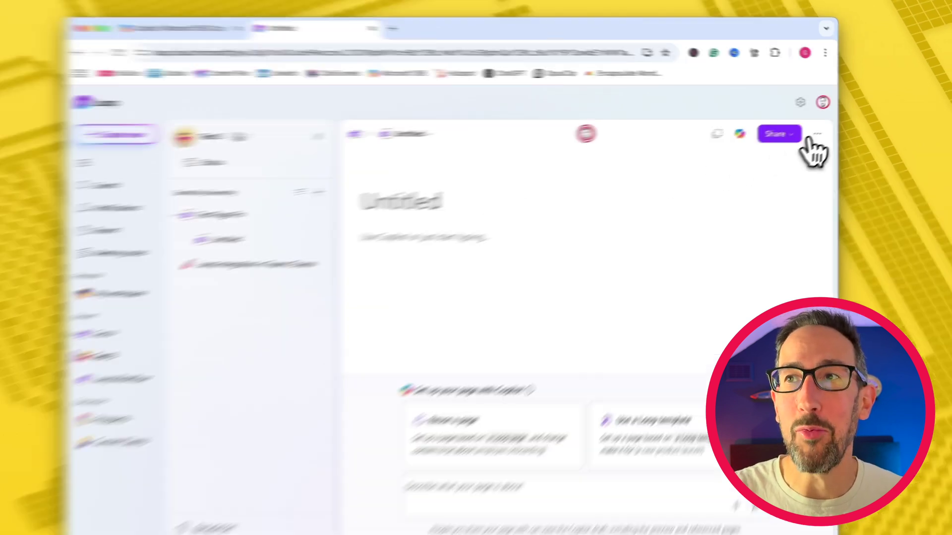
{"action": "left_click", "coordinate": [827, 130]}
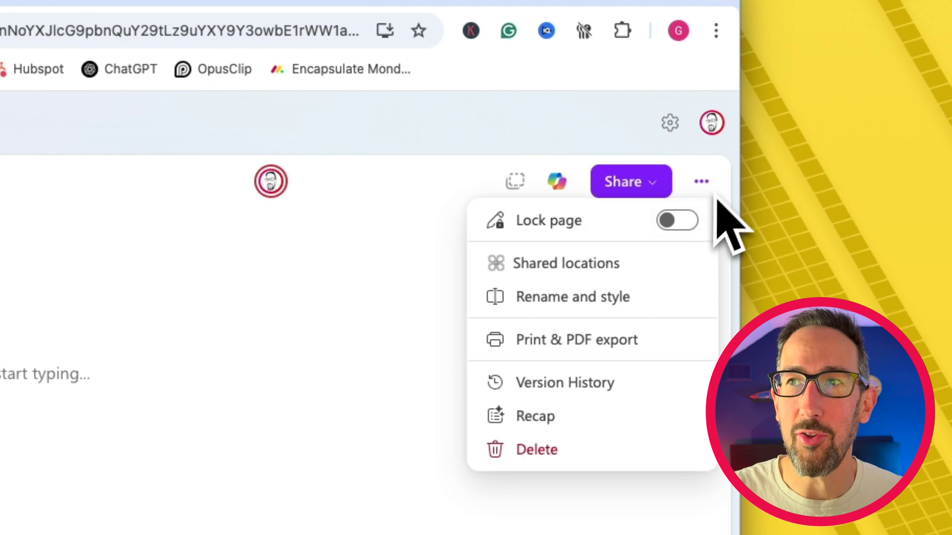
{"action": "left_click", "coordinate": [687, 224]}
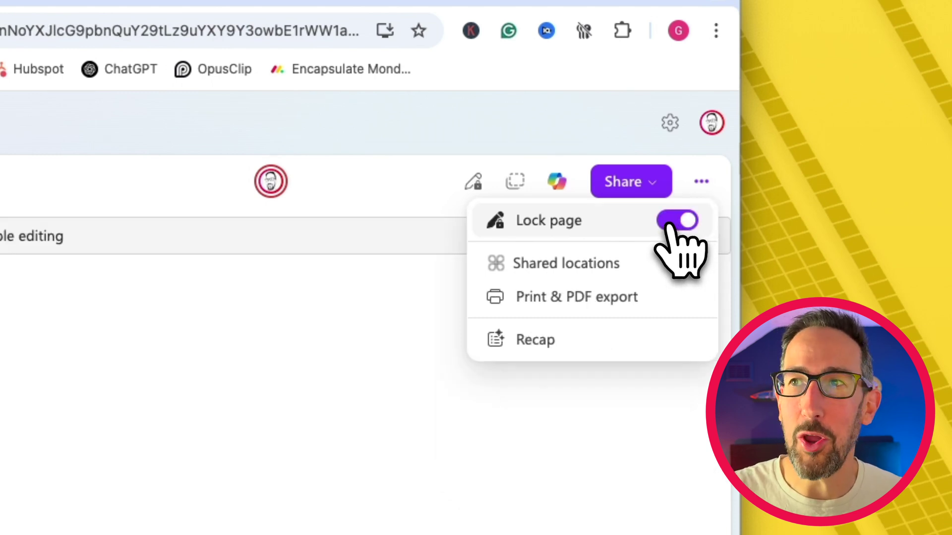
{"action": "left_click", "coordinate": [673, 227]}
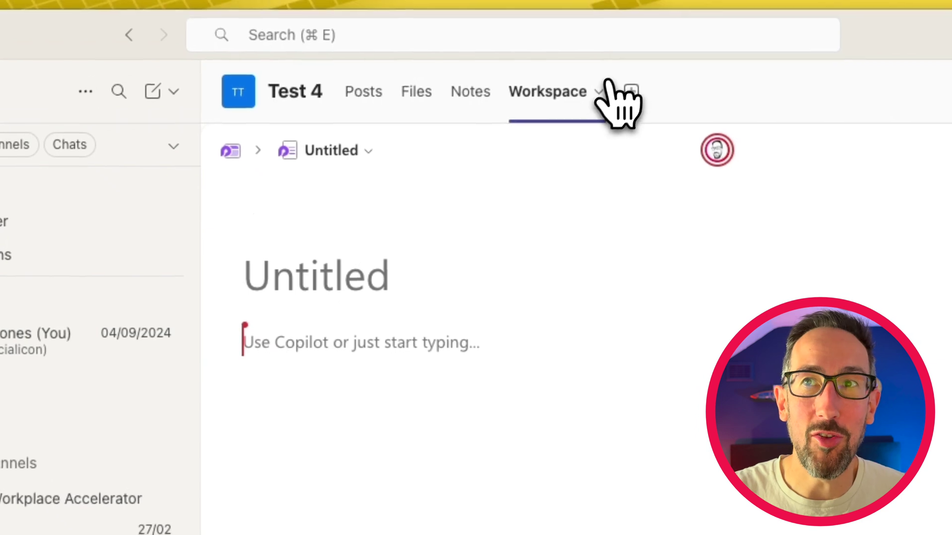
Open the Workspace tab's options menu and dismiss it without choosing anything
{"action": "left_click", "coordinate": [529, 62]}
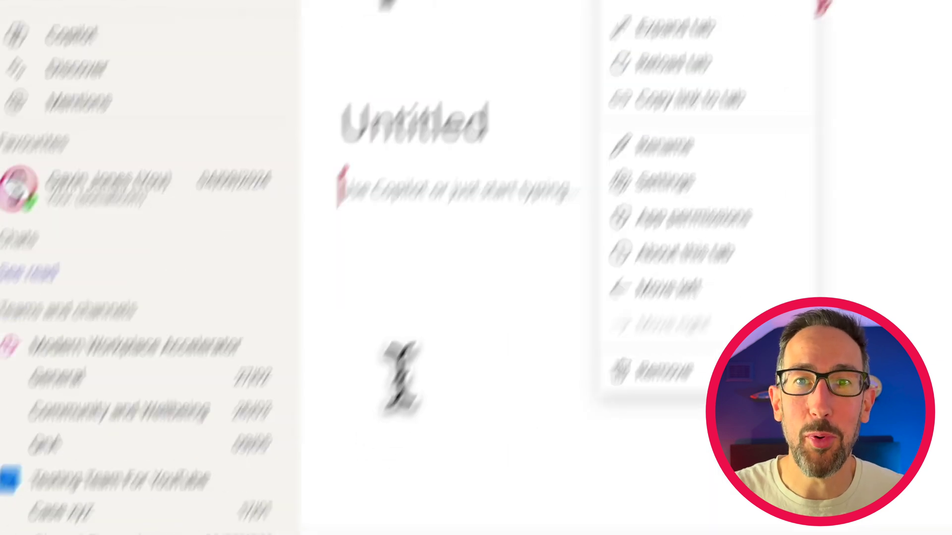
{"action": "left_click", "coordinate": [441, 329]}
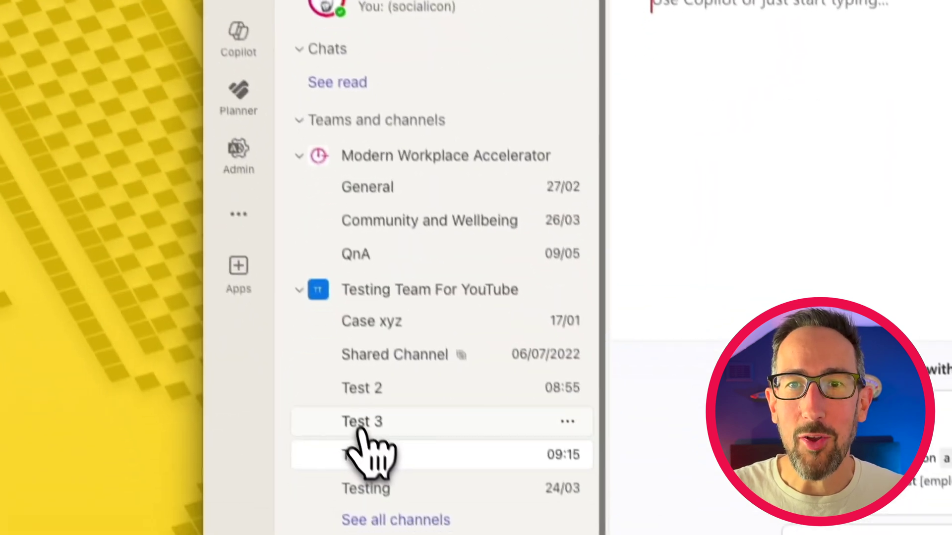
Open the Test 3 channel's Loop Workspace tab and go to the Test Page Pin page
{"action": "left_click", "coordinate": [365, 425]}
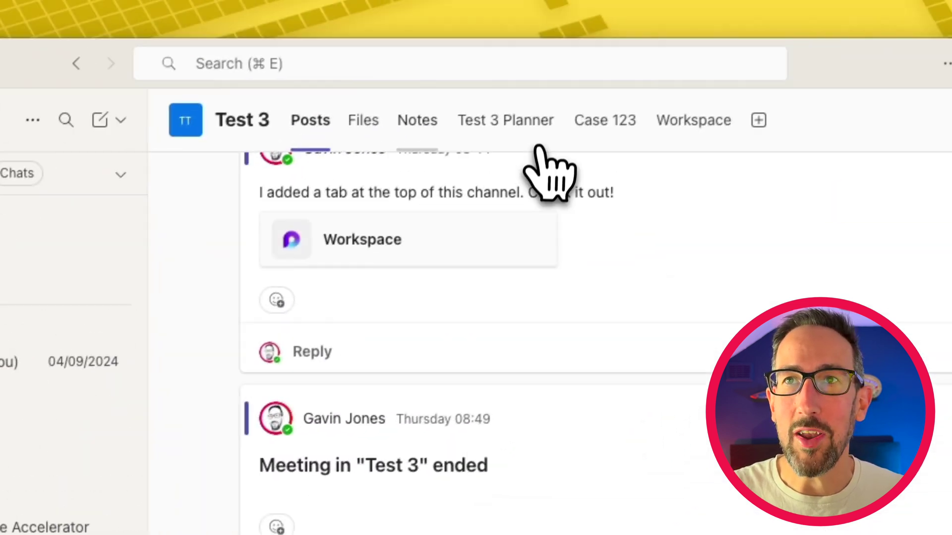
{"action": "left_click", "coordinate": [625, 116]}
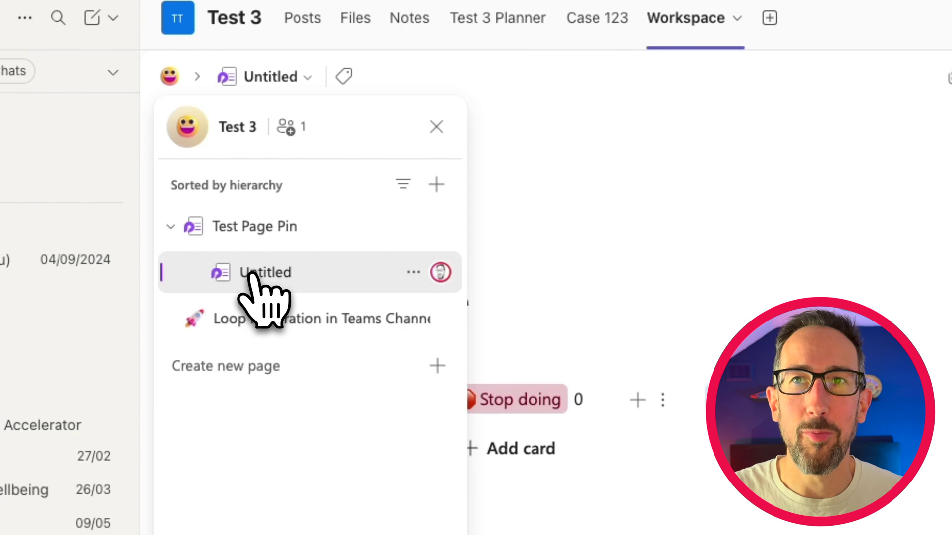
{"action": "left_click", "coordinate": [263, 227]}
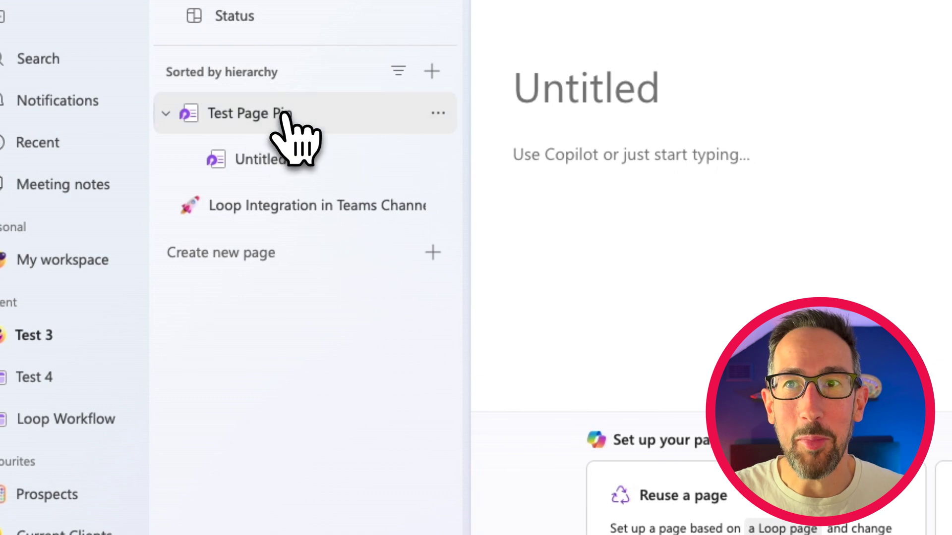
Select Test Page Pin in the Loop page tree to show its Untitled page link card
{"action": "left_click", "coordinate": [281, 116]}
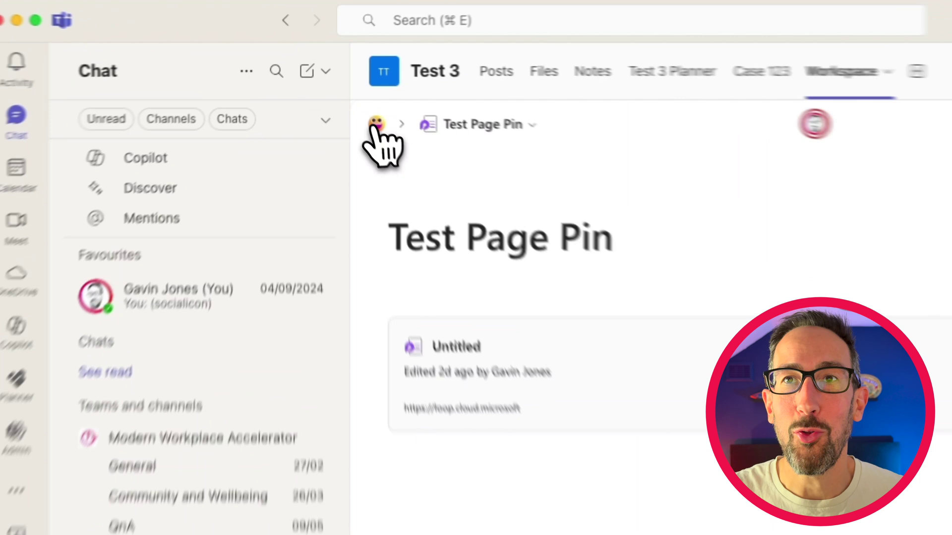
{"action": "left_click", "coordinate": [344, 92]}
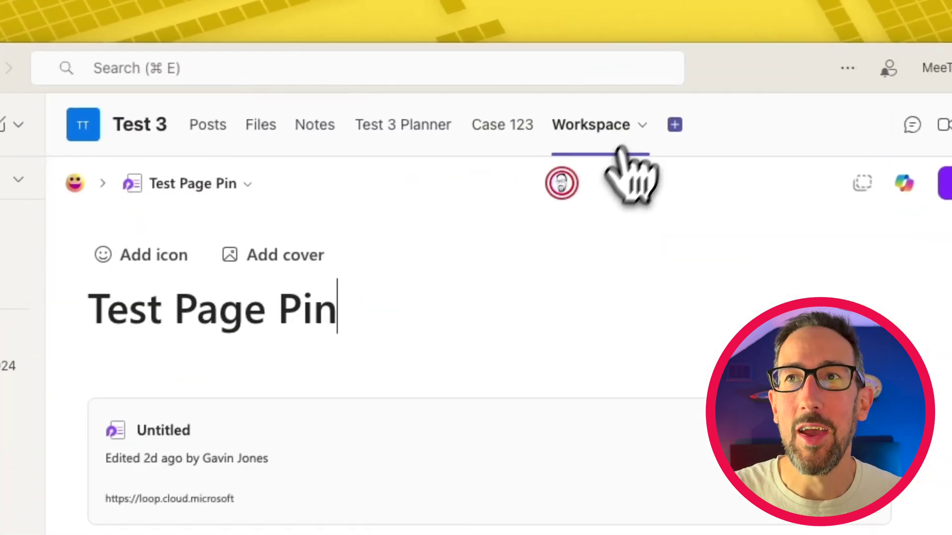
{"action": "left_click", "coordinate": [621, 71]}
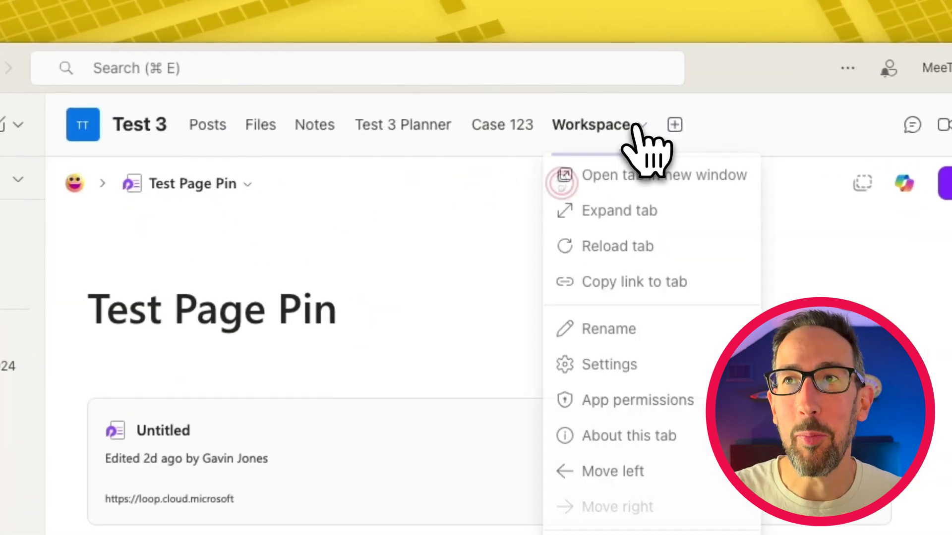
{"action": "left_click", "coordinate": [613, 217]}
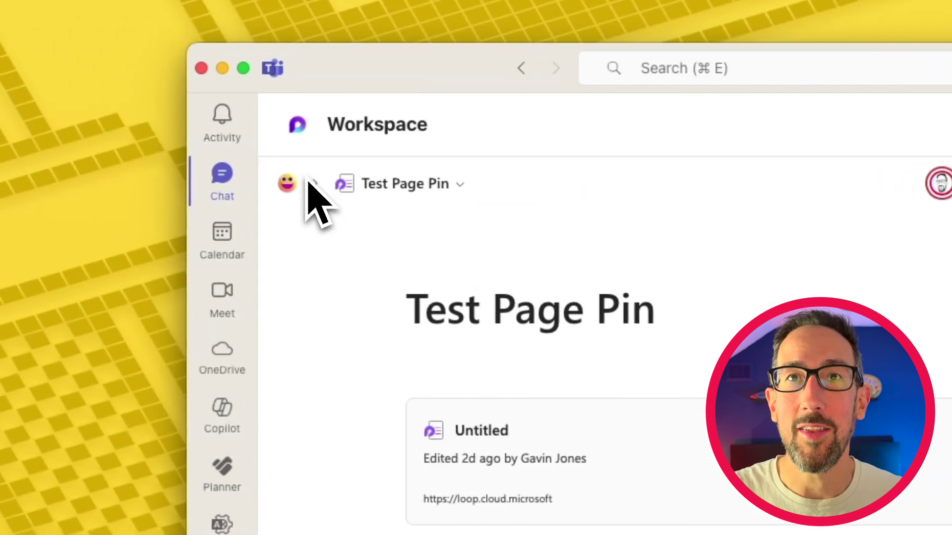
{"action": "left_click", "coordinate": [364, 198]}
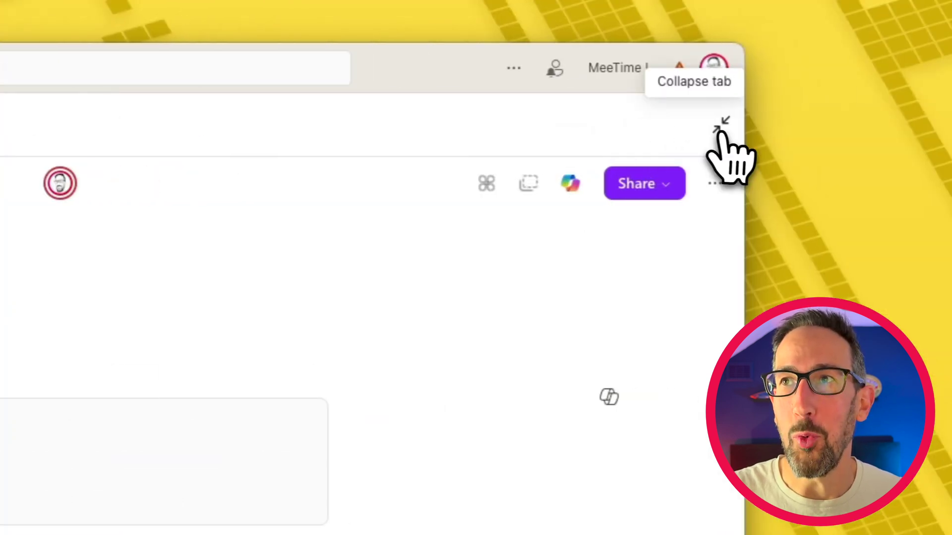
{"action": "left_click", "coordinate": [718, 130]}
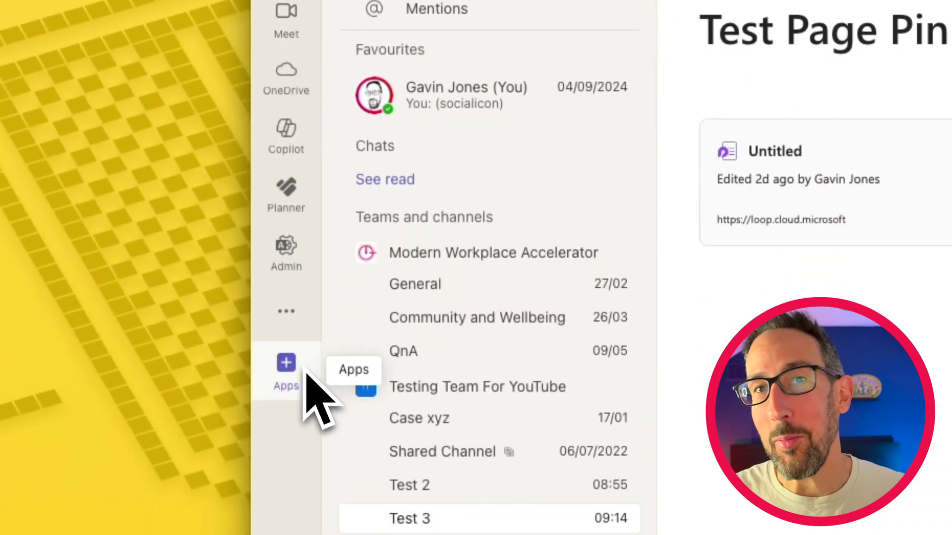
Launch the Loop app from more Teams apps and list its Workspaces instead of recent pages
{"action": "left_click", "coordinate": [295, 313]}
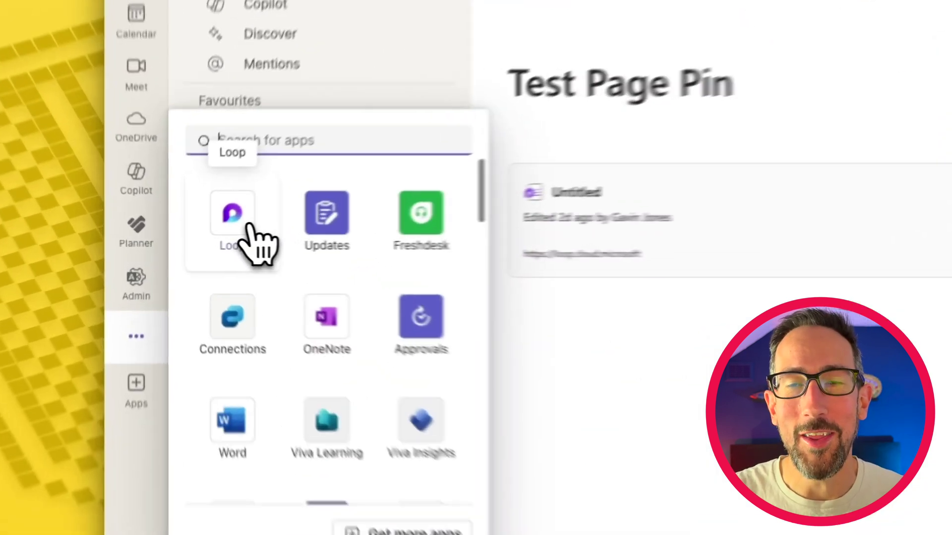
{"action": "left_click", "coordinate": [207, 234]}
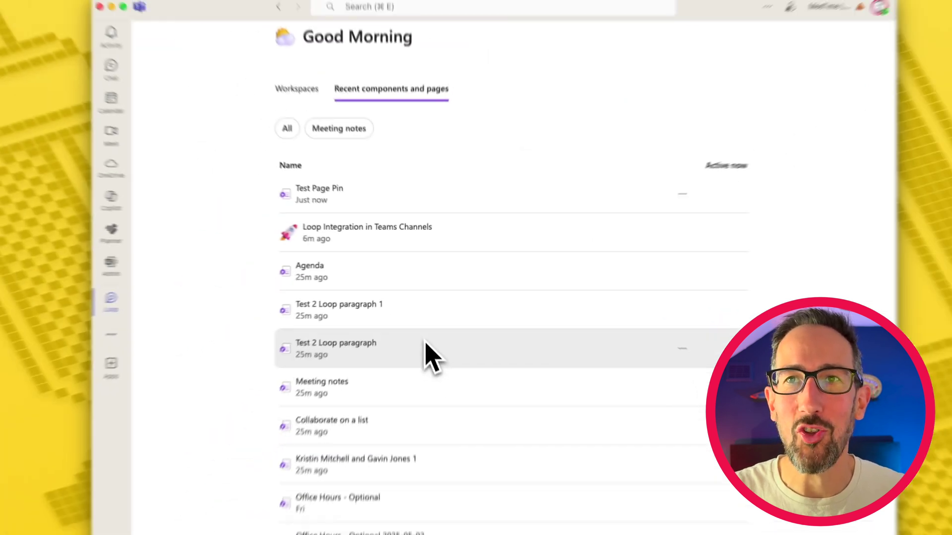
{"action": "scroll", "coordinate": [694, 434], "scroll_direction": "down", "scroll_amount": 3}
{"action": "scroll", "coordinate": [423, 332], "scroll_direction": "down", "scroll_amount": 5}
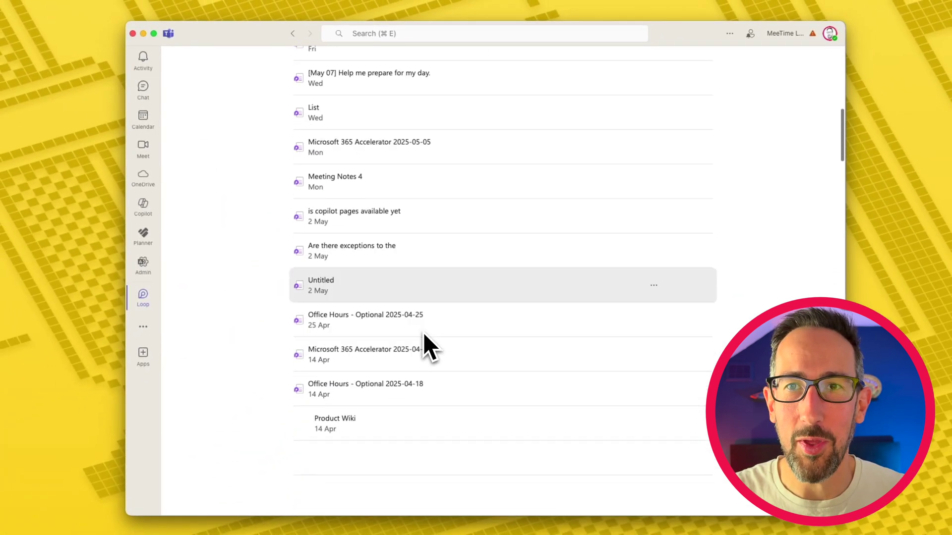
{"action": "scroll", "coordinate": [423, 332], "scroll_direction": "up", "scroll_amount": 10}
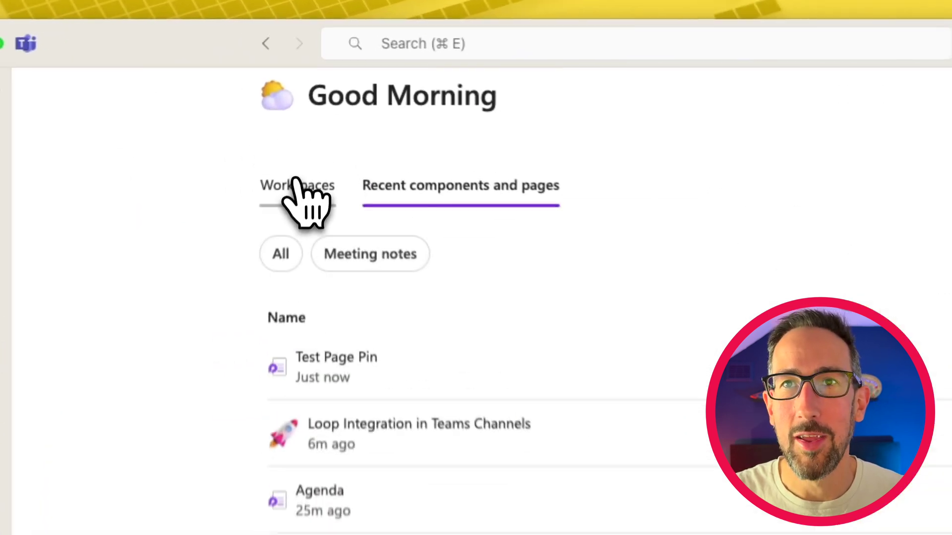
{"action": "left_click", "coordinate": [310, 108]}
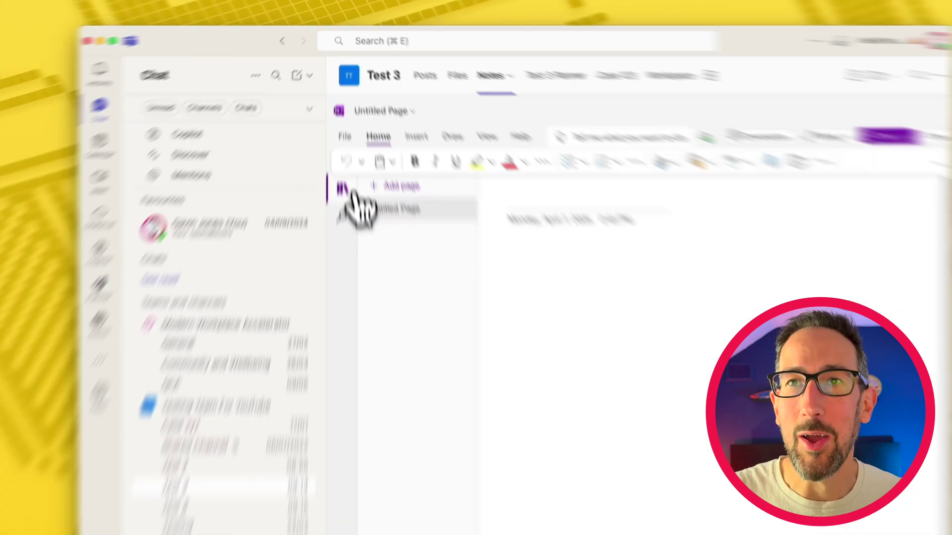
Toggle the notebook's page list, then open the channel notebook in the OneNote desktop app
{"action": "left_click", "coordinate": [342, 154]}
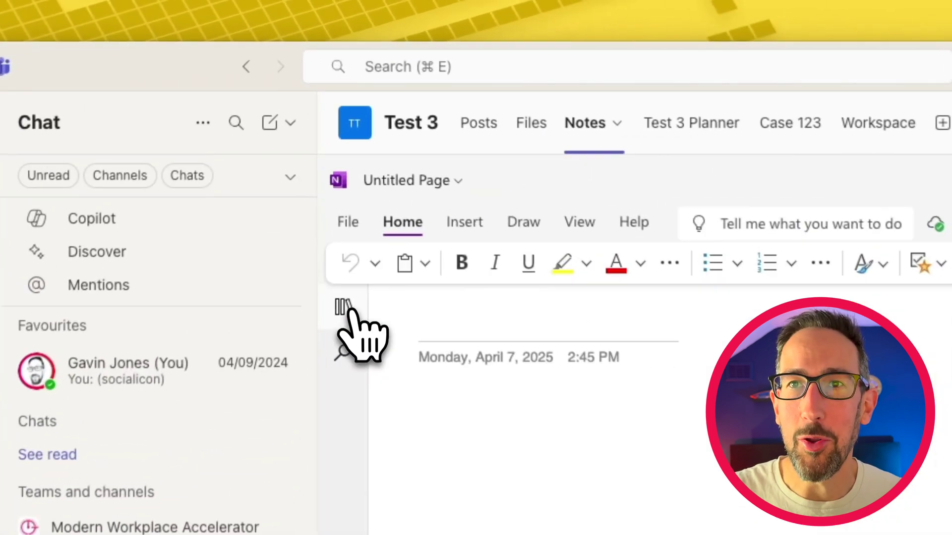
{"action": "left_click", "coordinate": [347, 310]}
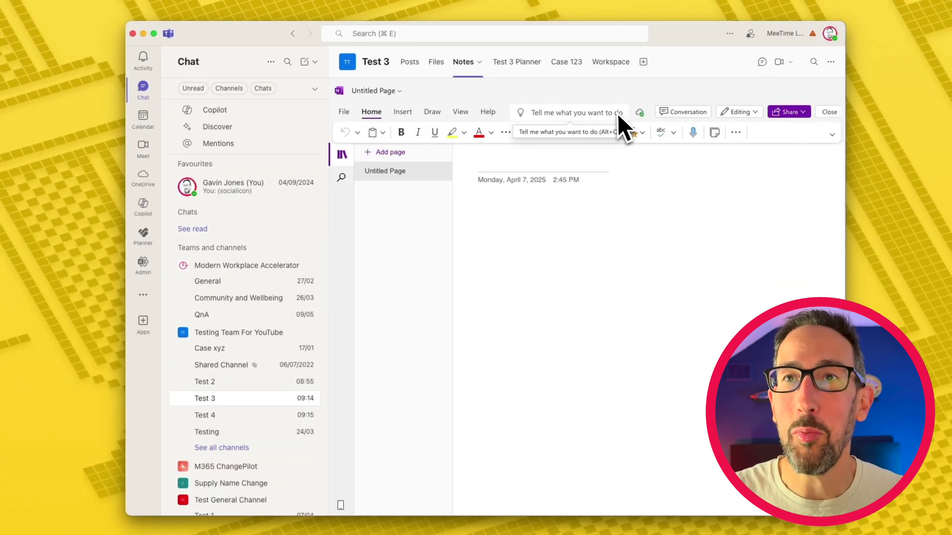
{"action": "left_click", "coordinate": [734, 112]}
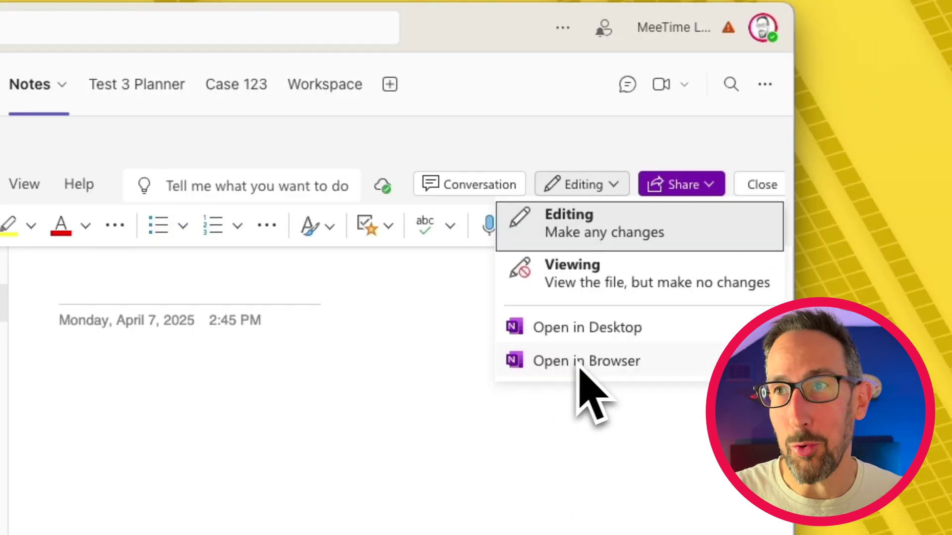
{"action": "left_click", "coordinate": [581, 367]}
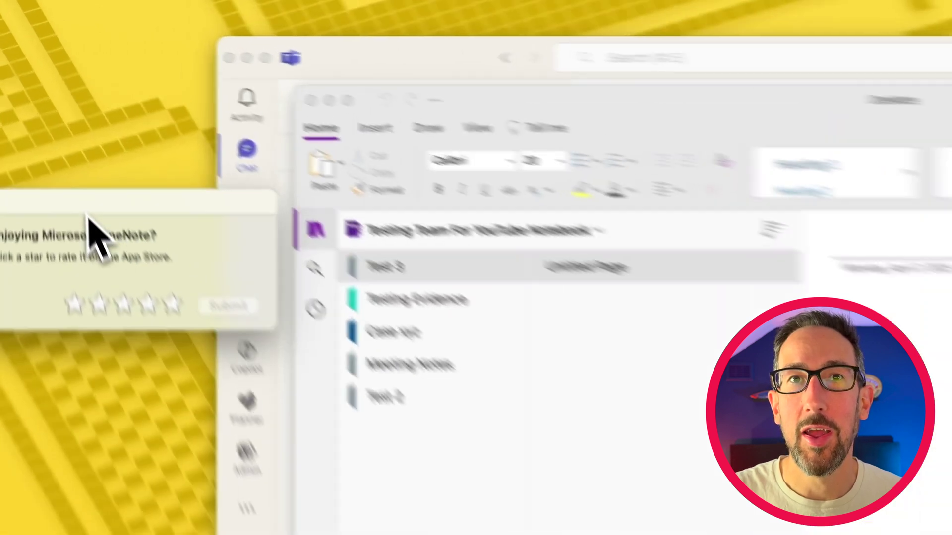
Dismiss OneNote's rating prompt with Not Now and bring the Teams window back to the front
{"action": "left_click_drag", "start_coordinate": [56, 134], "coordinate": [309, 138]}
{"action": "left_click", "coordinate": [224, 181]}
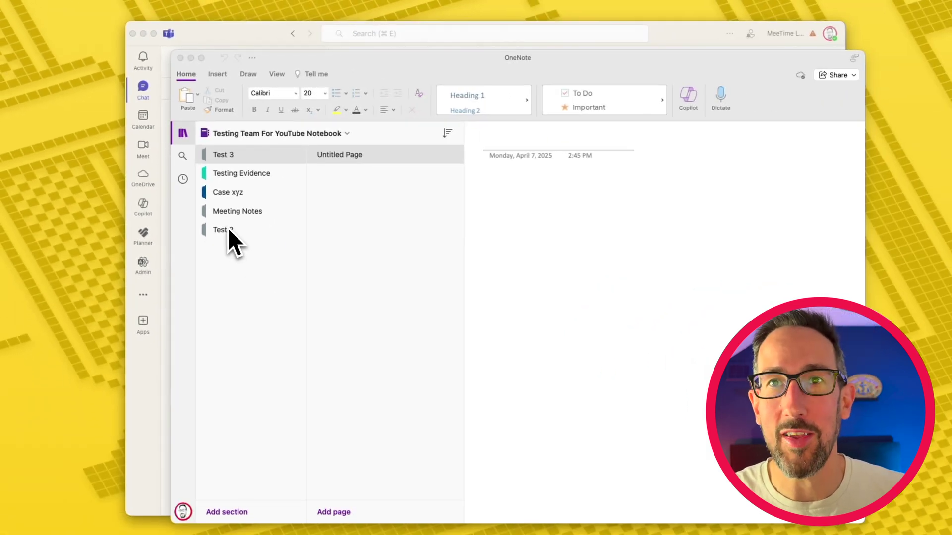
{"action": "left_click", "coordinate": [246, 37]}
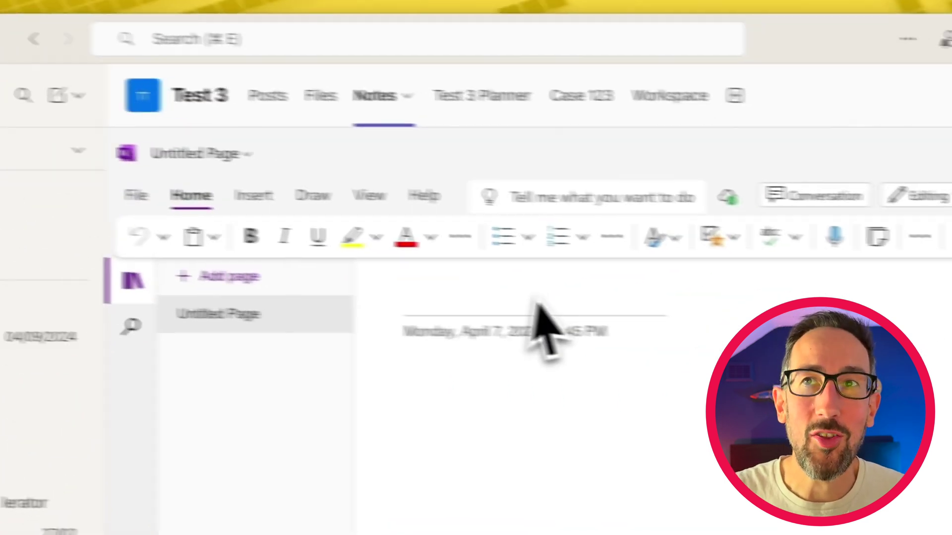
Switch Test 3 back to its Workspace tab listing Test Page Pin and its Loop pages
{"action": "left_click", "coordinate": [670, 97]}
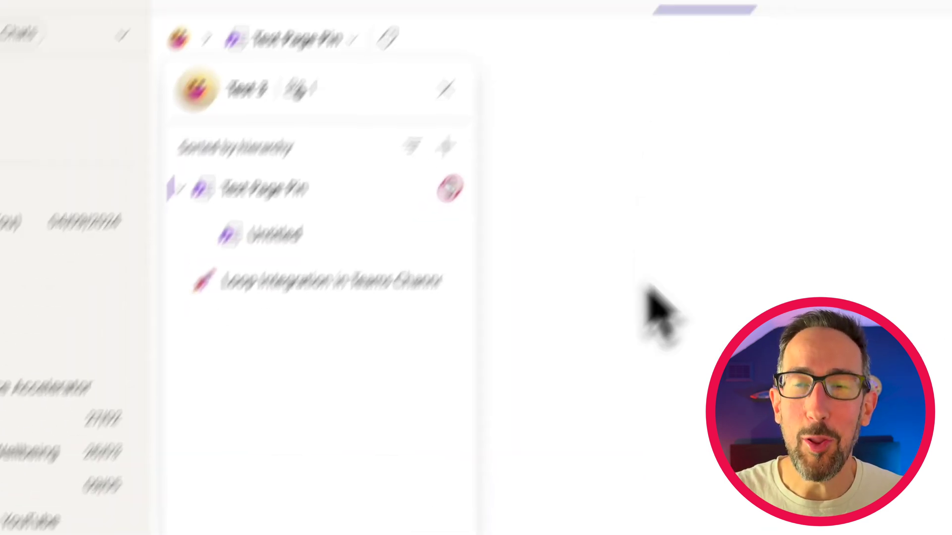